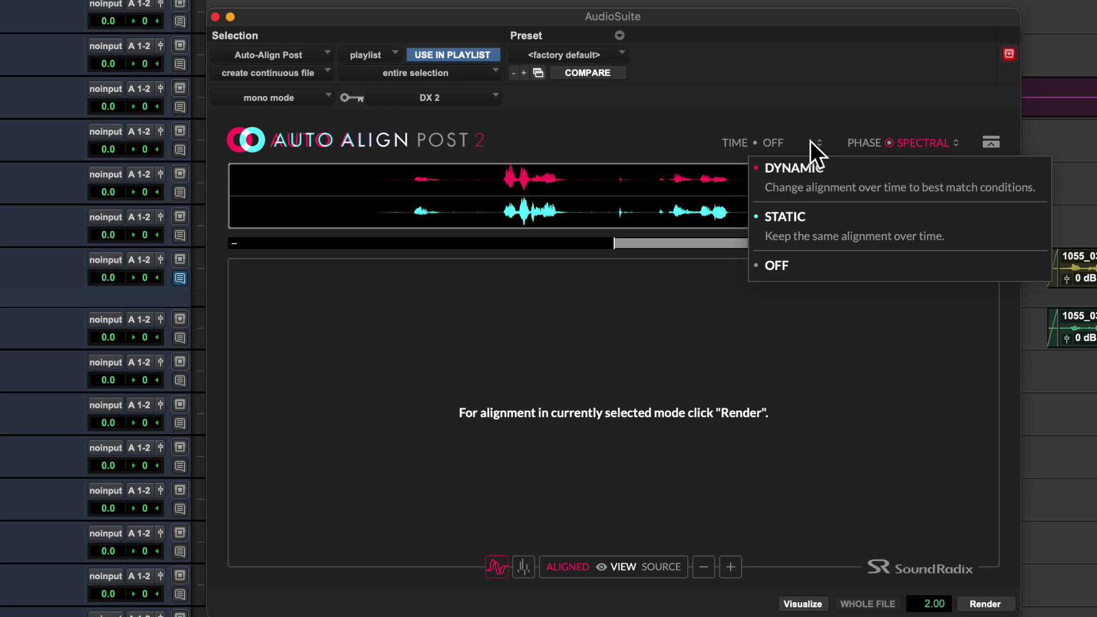
Set Auto-Align Post's TIME mode to Dynamic and show its ARA editor in the edit window
{"action": "left_click", "coordinate": [803, 169]}
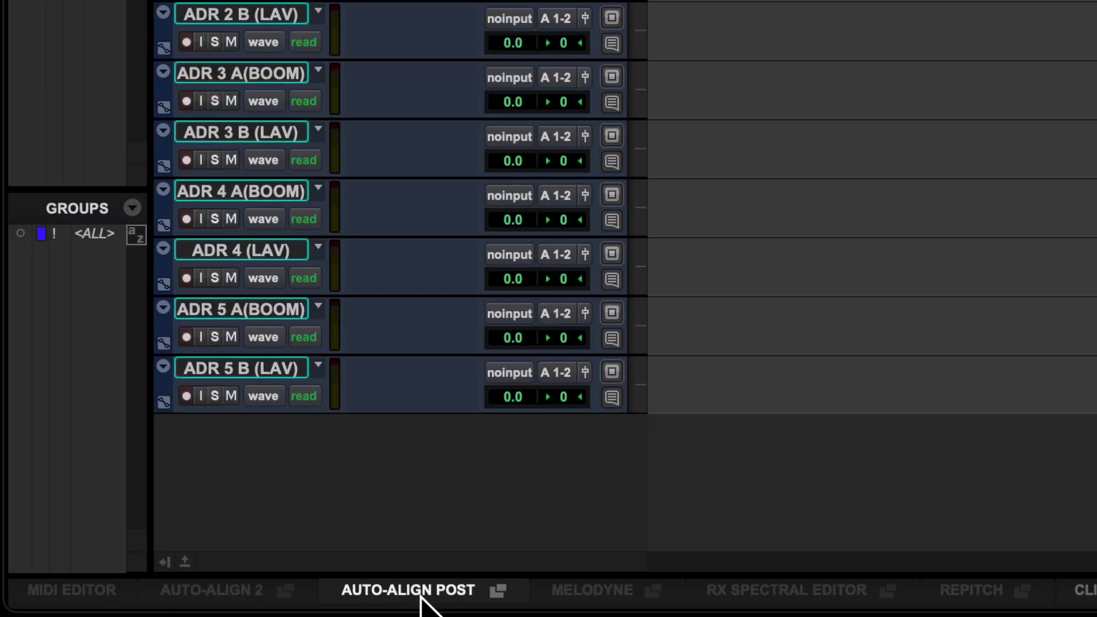
{"action": "left_click", "coordinate": [412, 592]}
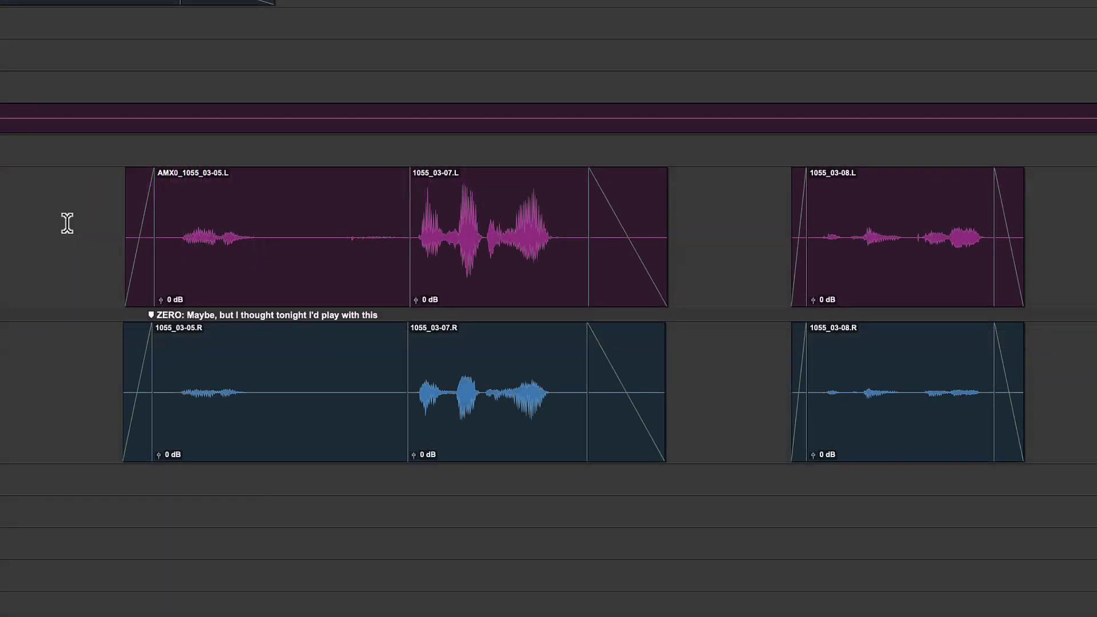
Select every ADR boom and lav clip and open them through Auto-Align Post > Edit
{"action": "key", "text": "ctrl+a"}
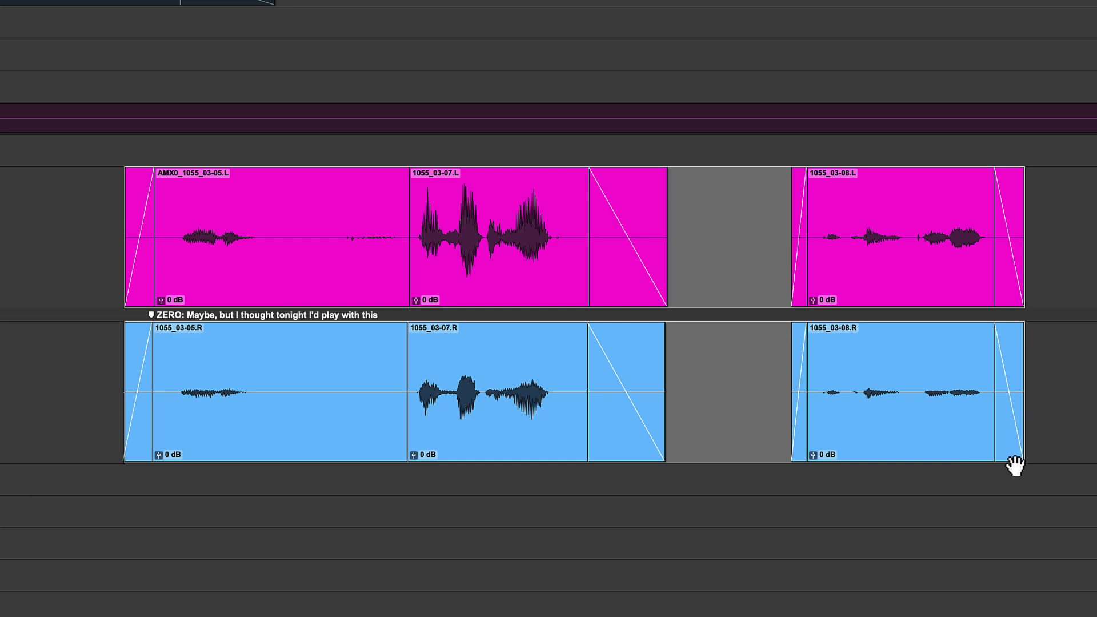
{"action": "right_click", "coordinate": [909, 261]}
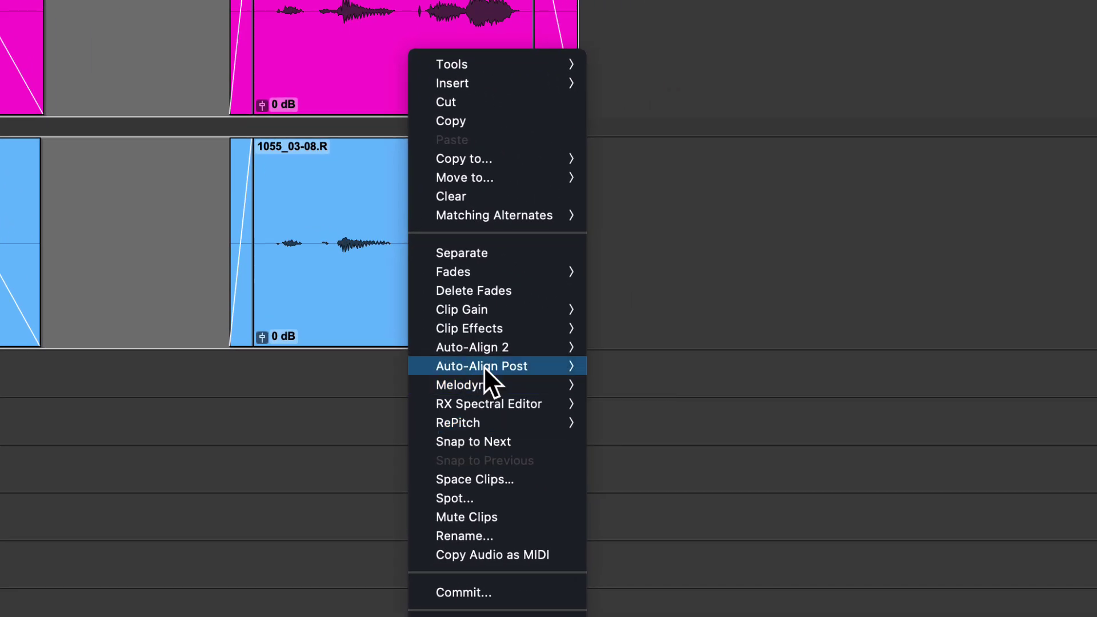
{"action": "mouse_move", "coordinate": [484, 365]}
{"action": "left_click", "coordinate": [656, 375]}
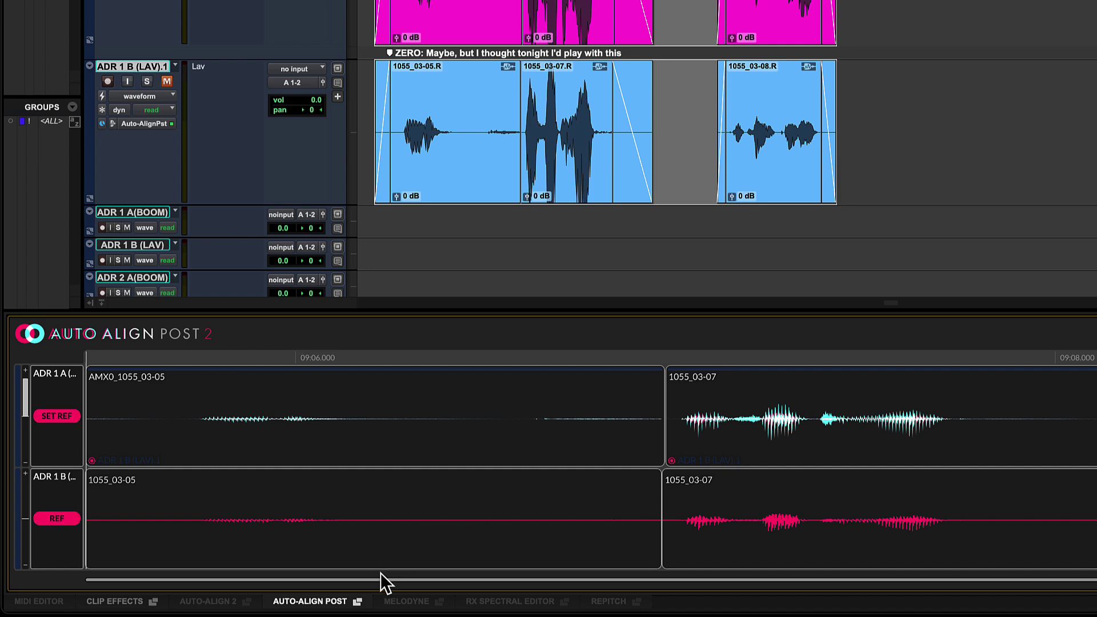
Undock the plugin, enable Horizontal Zoom from Host Selection, and select clip 1055_03-07.L
{"action": "left_click", "coordinate": [359, 602]}
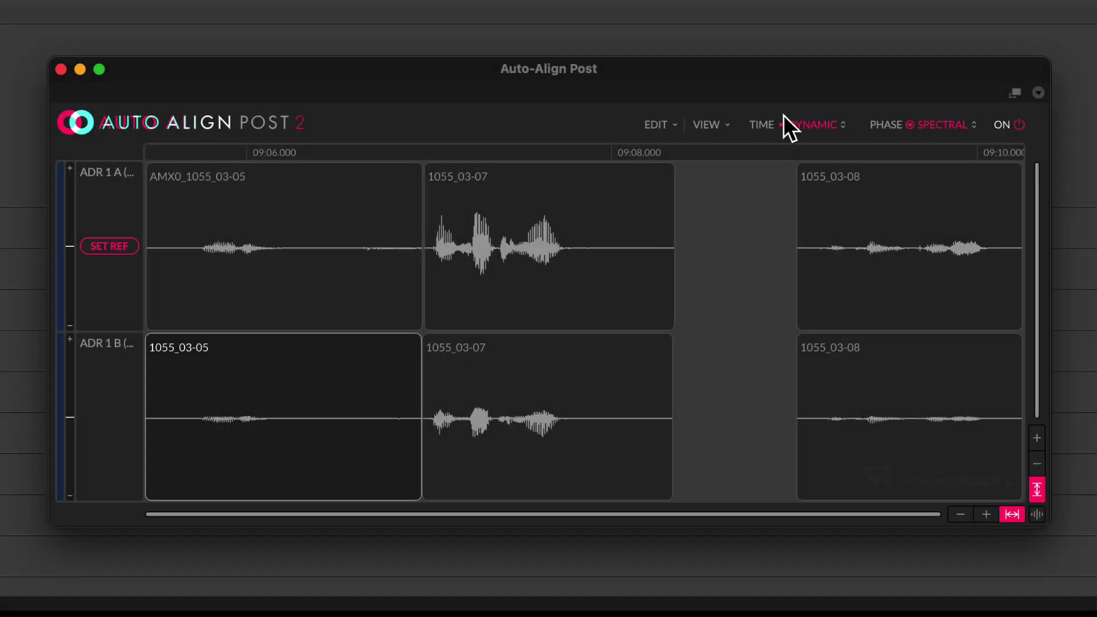
{"action": "left_click", "coordinate": [711, 125]}
{"action": "mouse_move", "coordinate": [725, 140]}
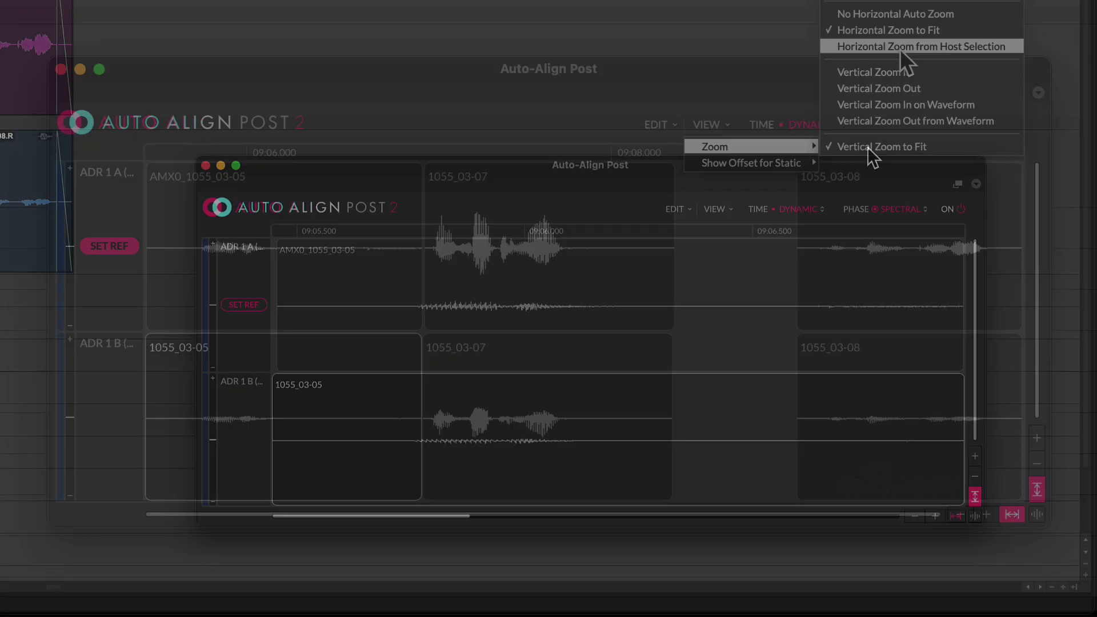
{"action": "left_click", "coordinate": [901, 49]}
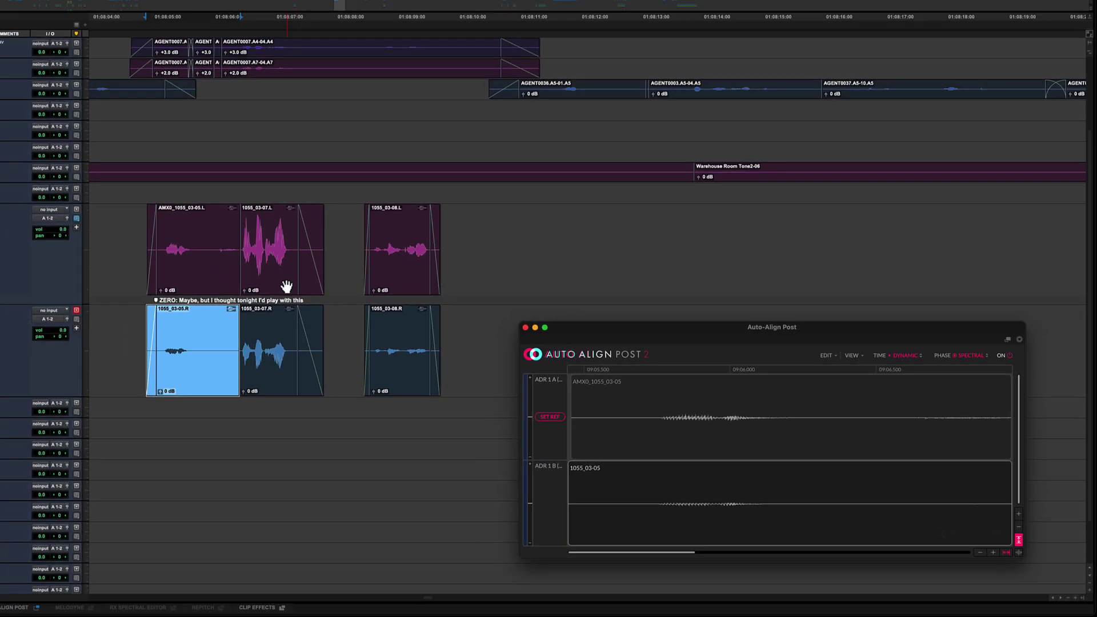
{"action": "left_click", "coordinate": [287, 286]}
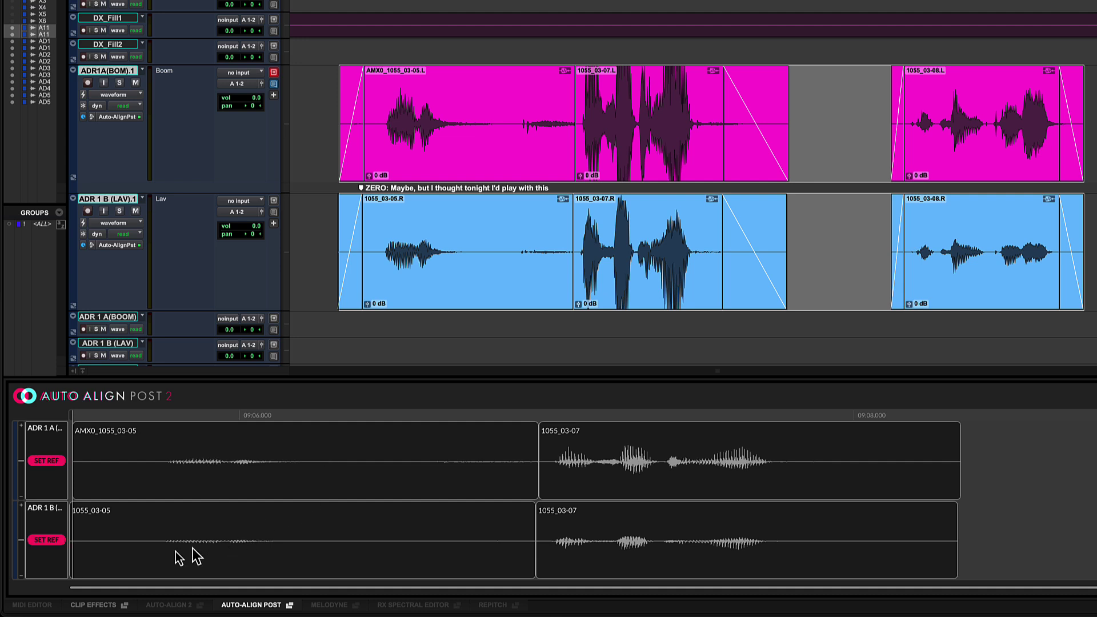
Set the ADR 1 B lav track as the Auto-Align Post reference
{"action": "left_click", "coordinate": [48, 541]}
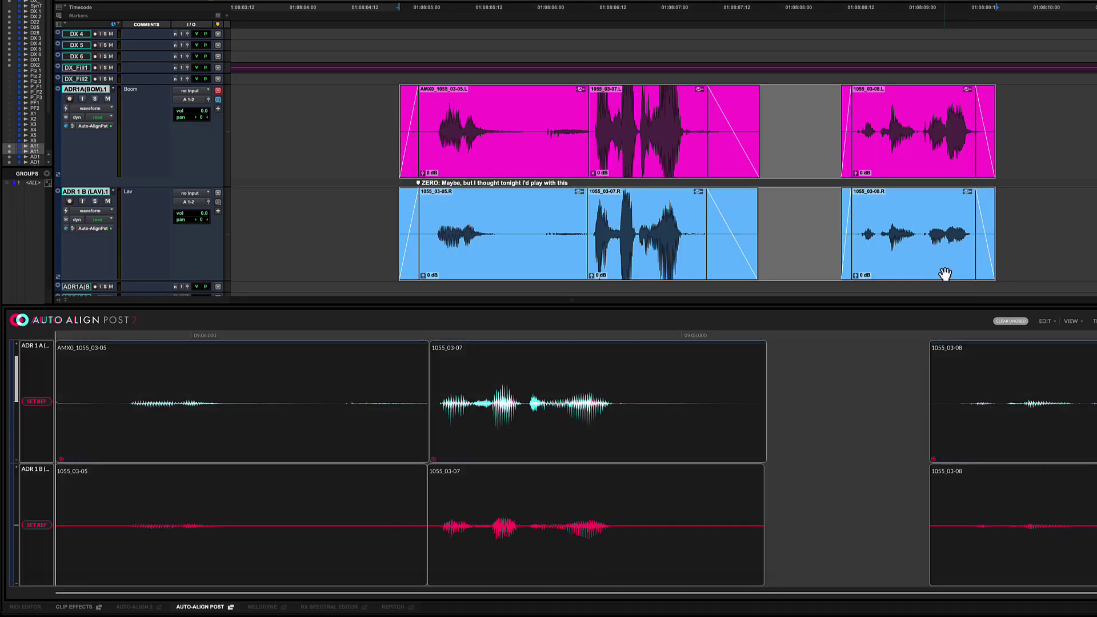
Play the ADR clips with Auto-Align Post bypassed, then unbypass it and play them again
{"action": "right_click", "coordinate": [944, 273]}
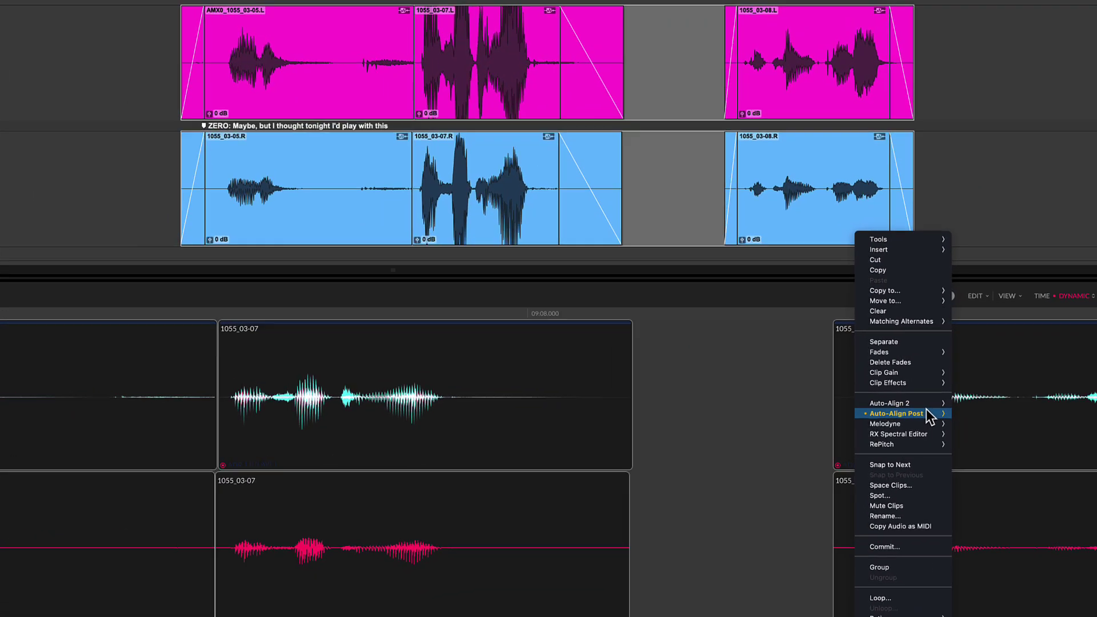
{"action": "mouse_move", "coordinate": [1004, 416]}
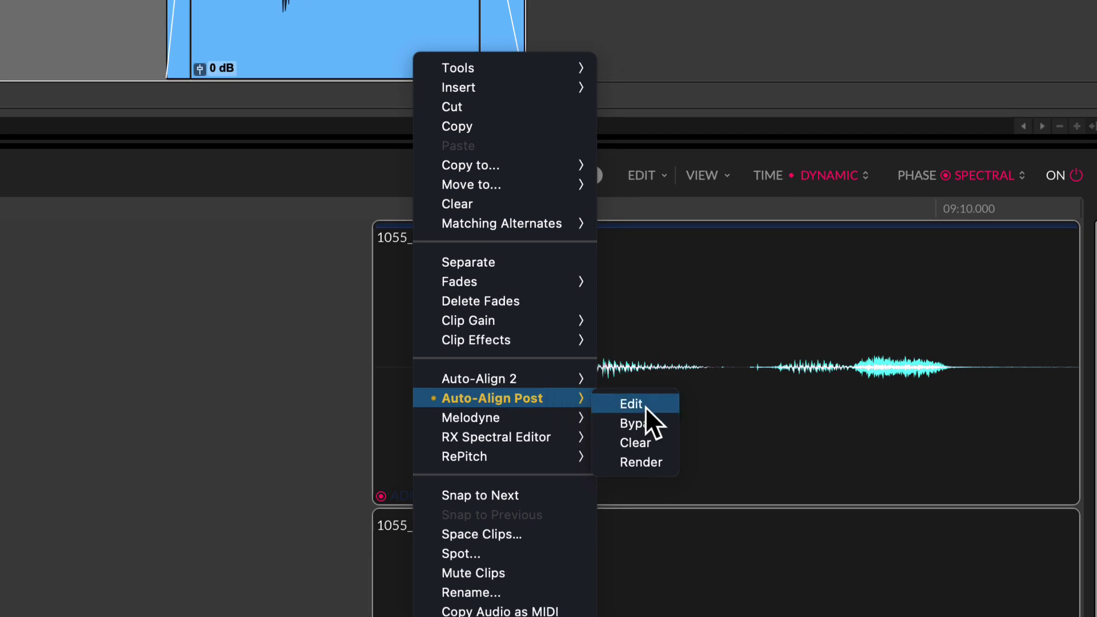
{"action": "left_click", "coordinate": [651, 423]}
{"action": "key", "text": "space"}
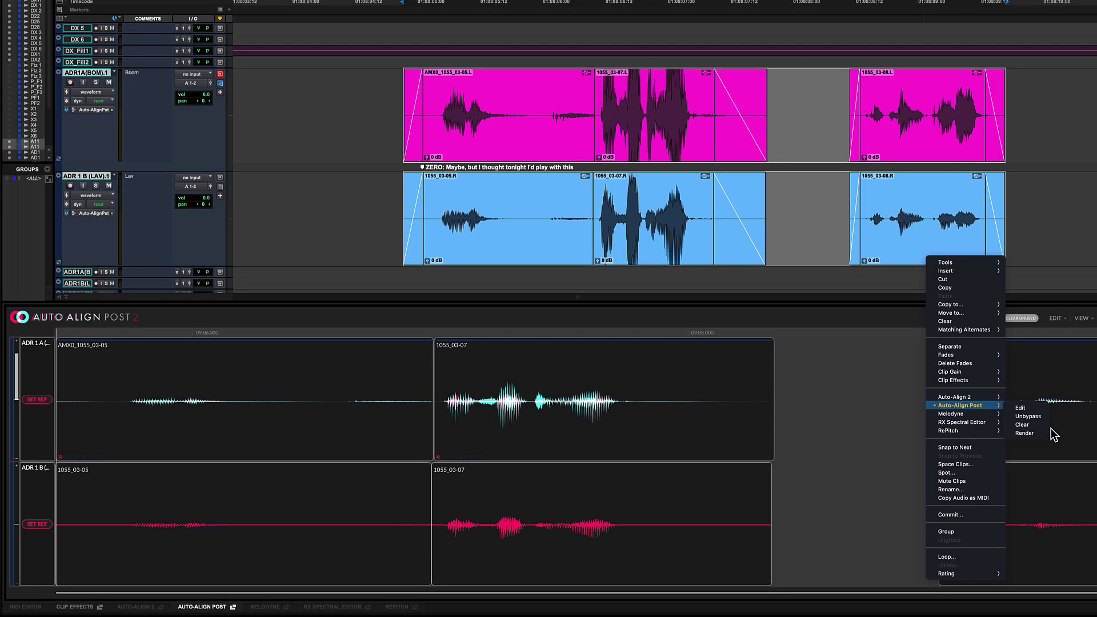
{"action": "left_click", "coordinate": [1038, 419]}
{"action": "key", "text": "space"}
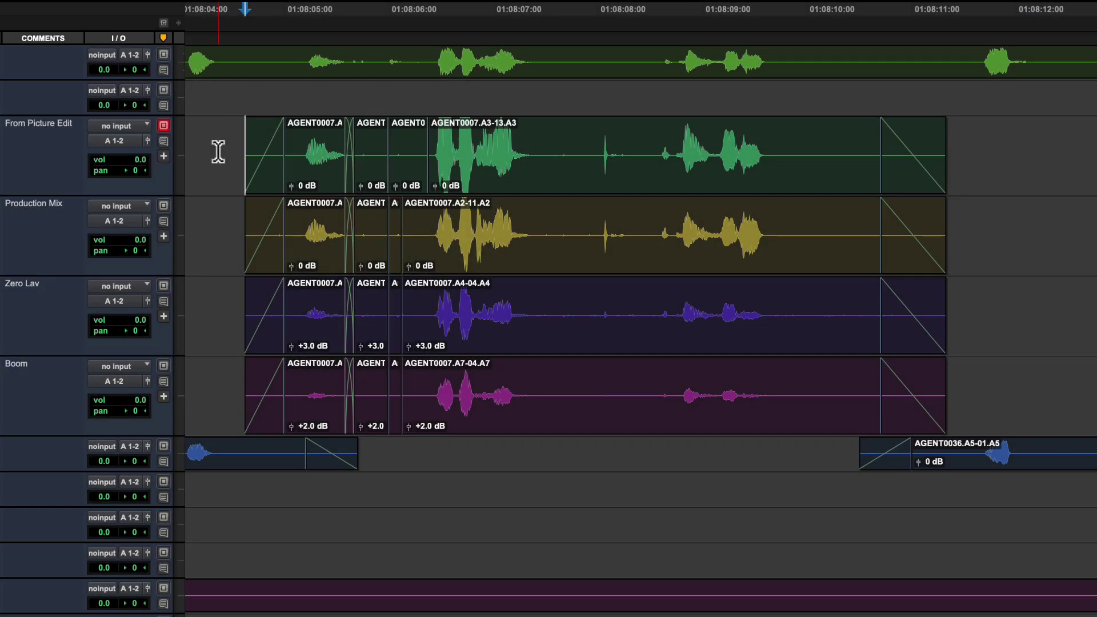
Open the From Picture Edit clip and the dialogue clips below it in Auto-Align Post, with DX 2 as reference
{"action": "left_click", "coordinate": [706, 193]}
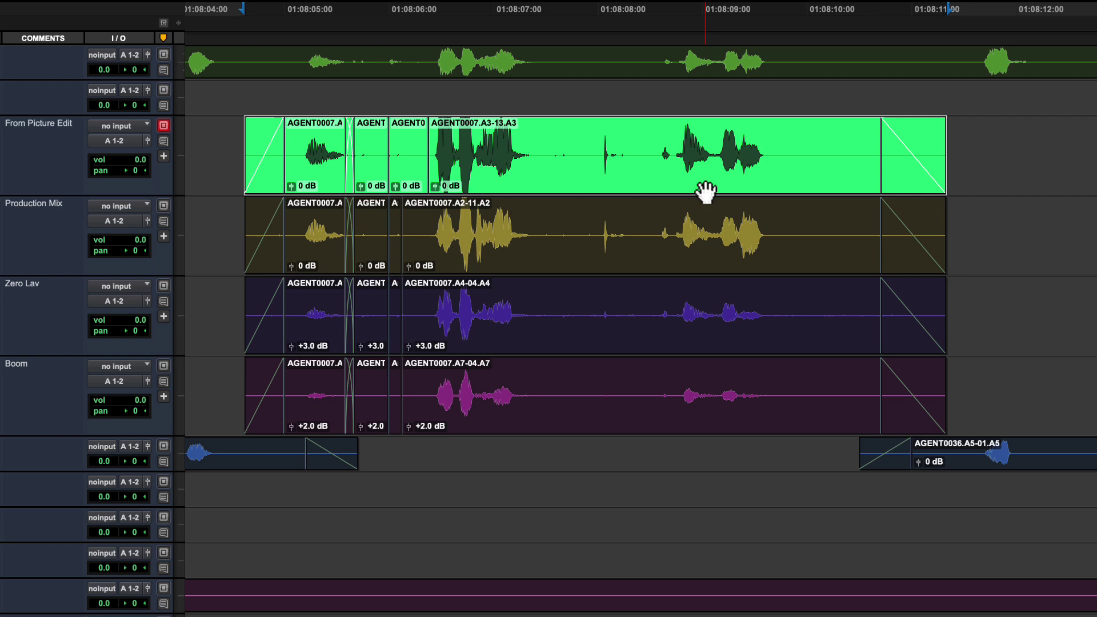
{"action": "key", "text": "shift+semicolon"}
{"action": "key", "text": "shift+semicolon"}
{"action": "key", "text": "shift+semicolon"}
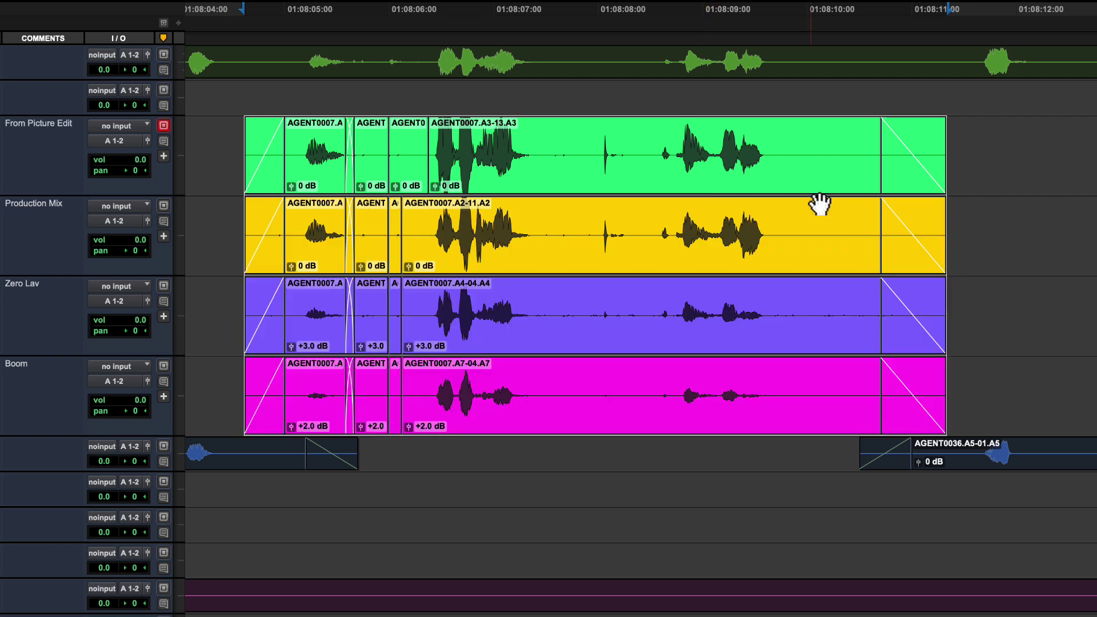
{"action": "right_click", "coordinate": [856, 192]}
{"action": "mouse_move", "coordinate": [936, 448]}
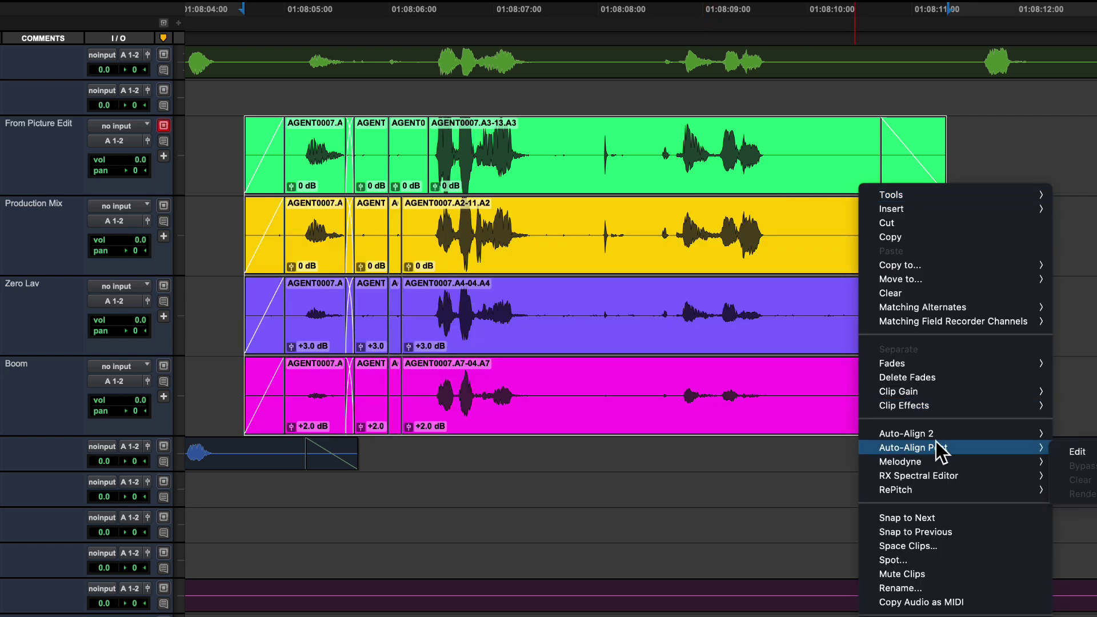
{"action": "left_click", "coordinate": [1073, 452]}
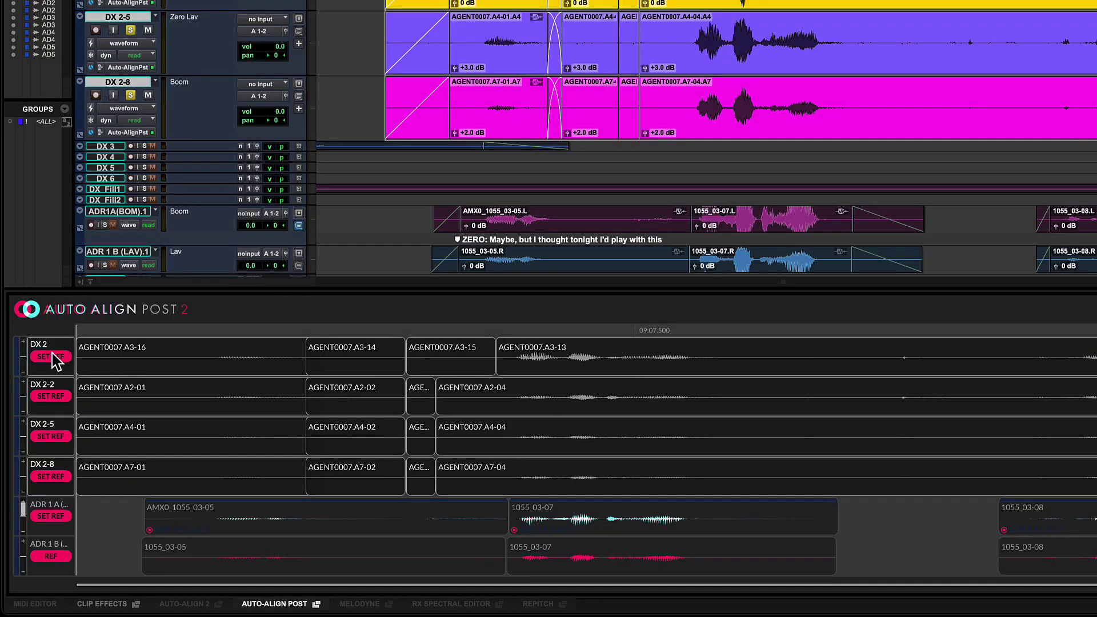
{"action": "left_click", "coordinate": [53, 355]}
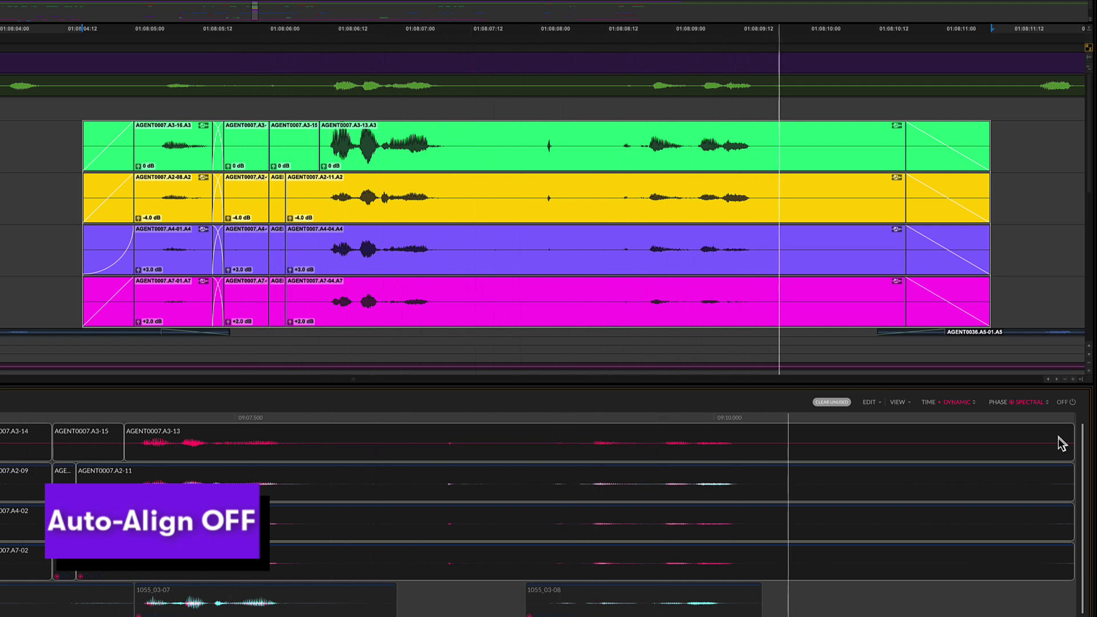
Switch the Auto-Align Post power toggle from OFF to ON
{"action": "left_click", "coordinate": [1066, 402]}
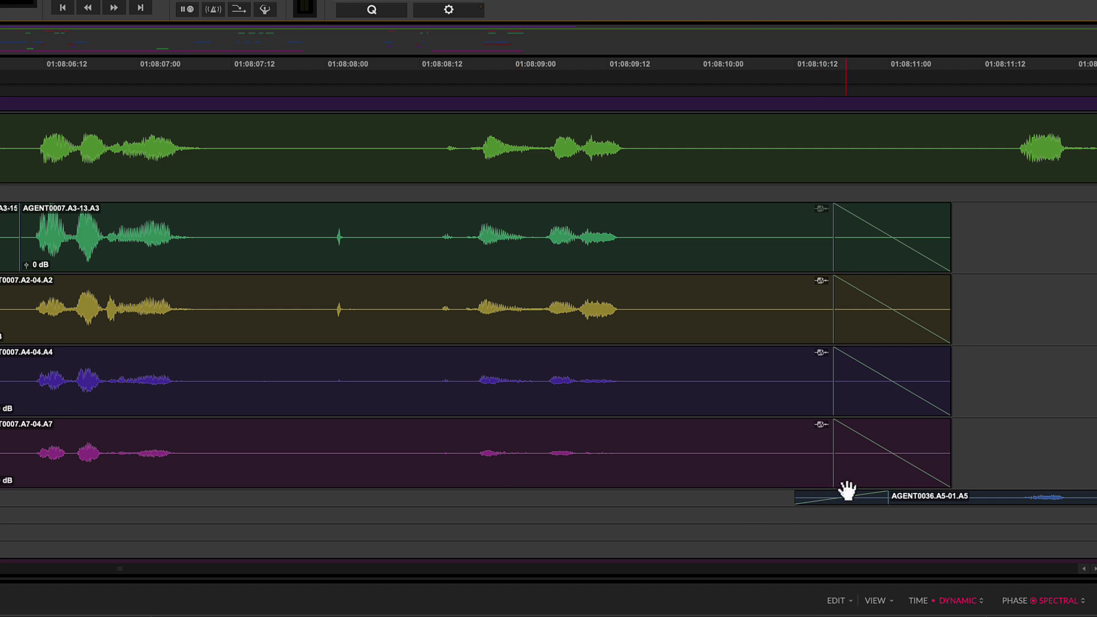
Render the Auto-Align Post alignment into the Zero Lav and Boom clips
{"action": "left_click", "coordinate": [866, 485]}
{"action": "right_click", "coordinate": [874, 487]}
{"action": "mouse_move", "coordinate": [930, 616]}
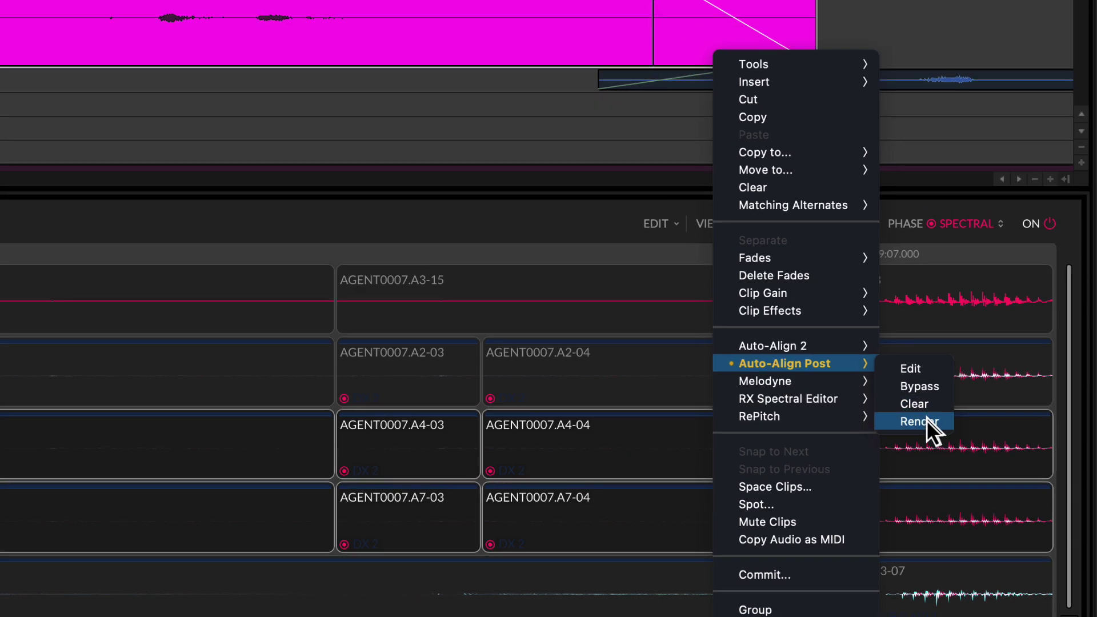
{"action": "left_click", "coordinate": [926, 421]}
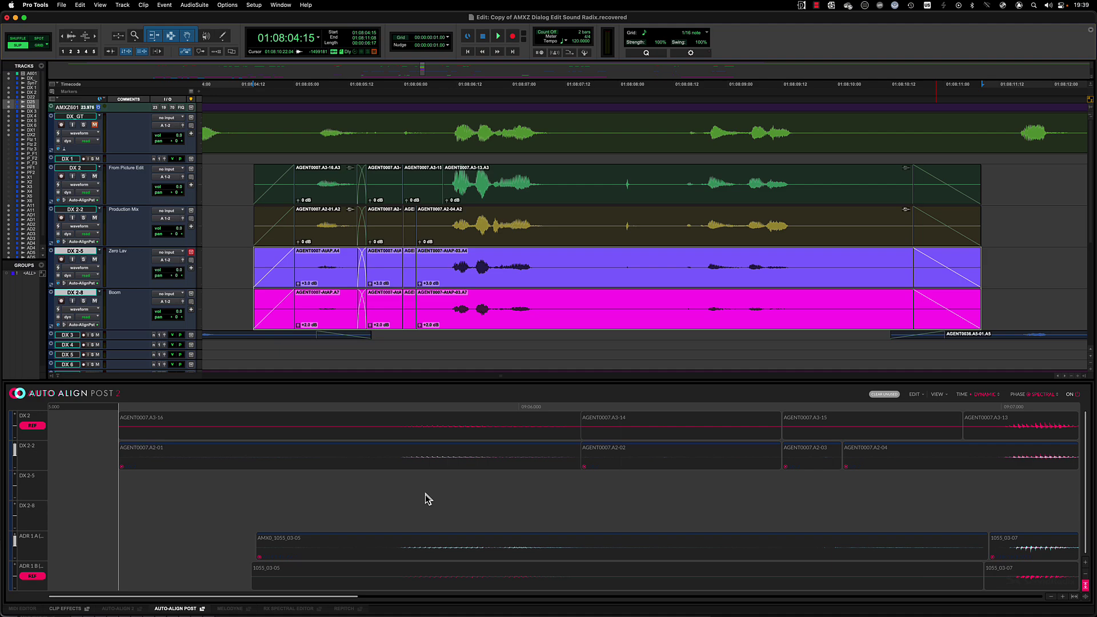
Clear Auto-Align Post from the upper dialogue clips
{"action": "right_click", "coordinate": [906, 243]}
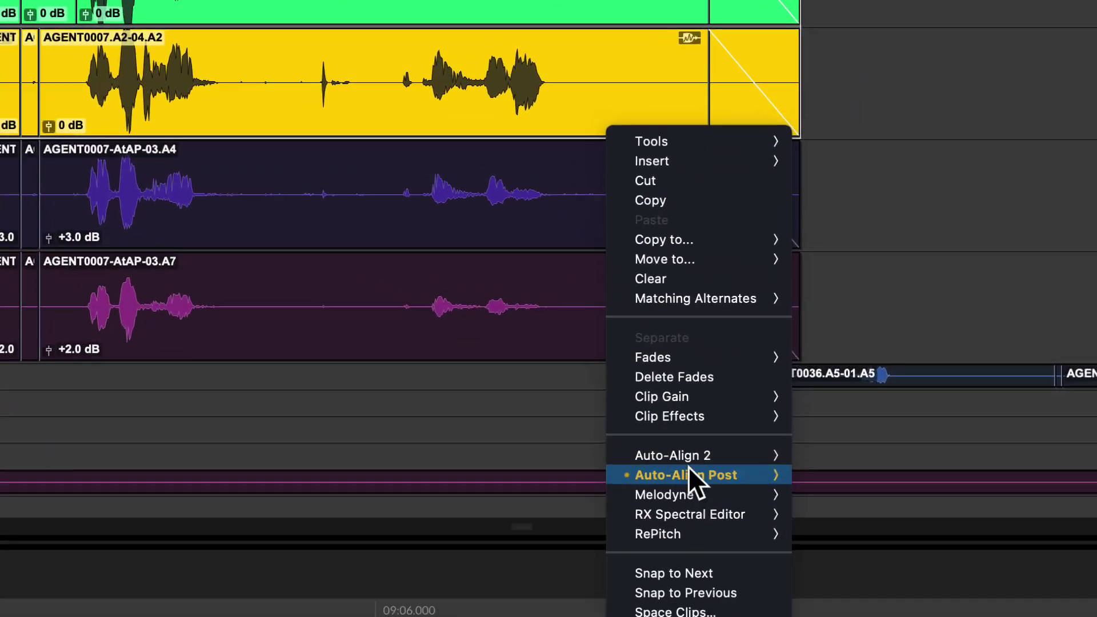
{"action": "mouse_move", "coordinate": [940, 370]}
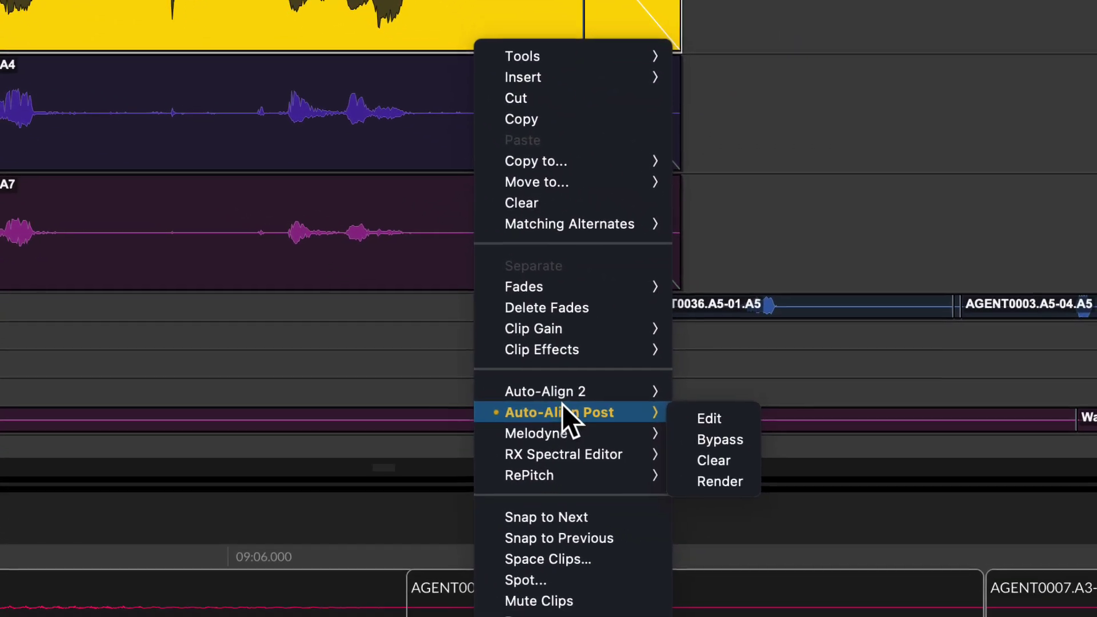
{"action": "left_click", "coordinate": [716, 460]}
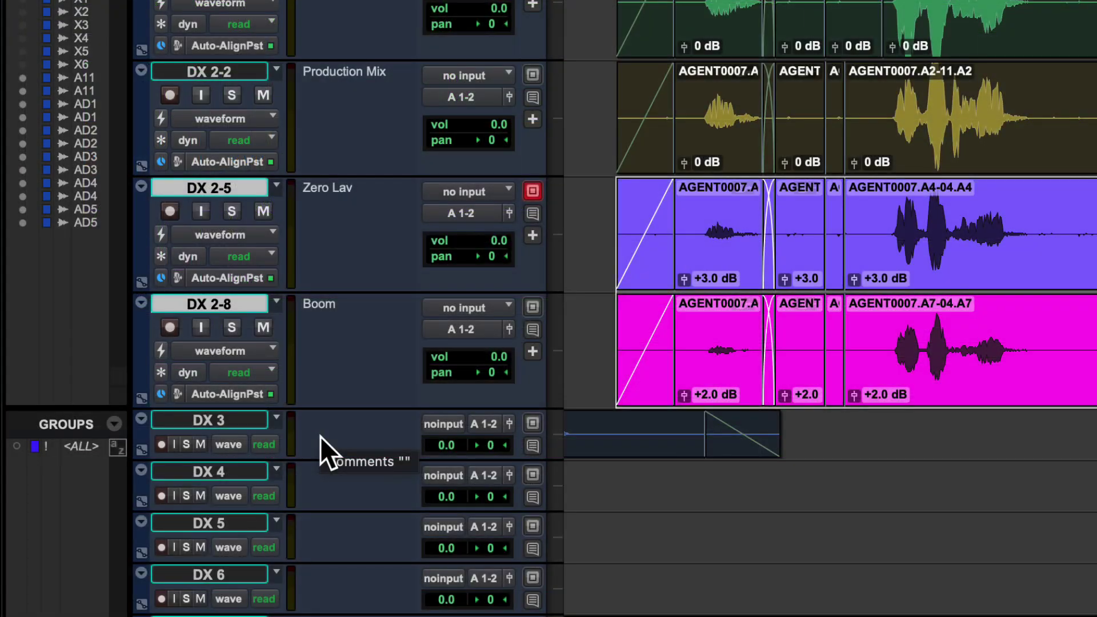
Set the Boom track's Elastic/ARA selector to None and revert its clips to the original audio
{"action": "left_click", "coordinate": [177, 394]}
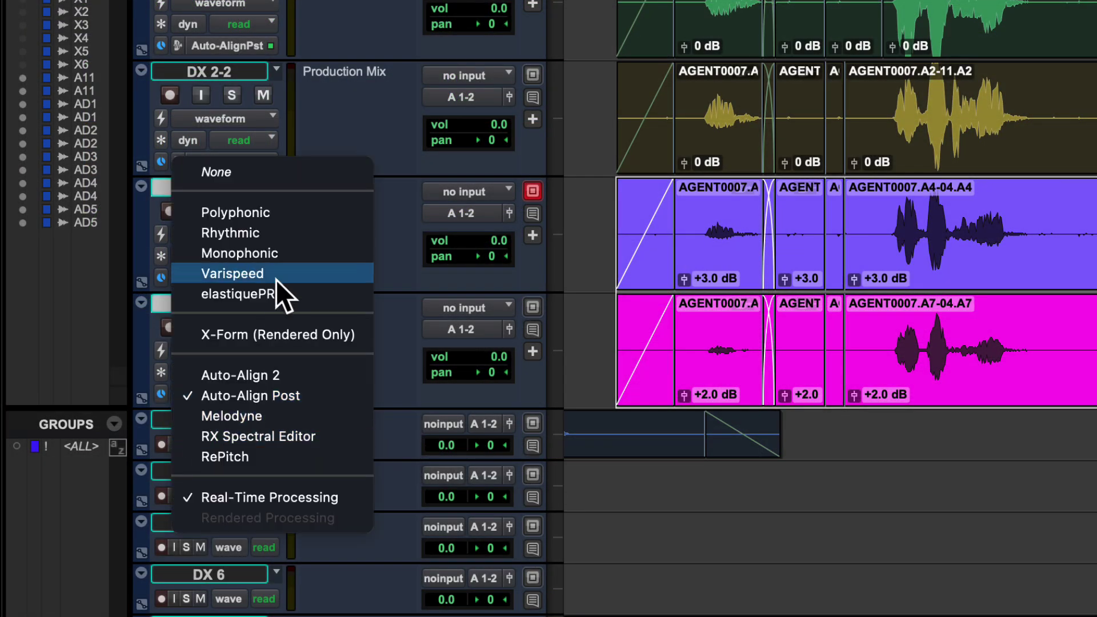
{"action": "left_click", "coordinate": [308, 174]}
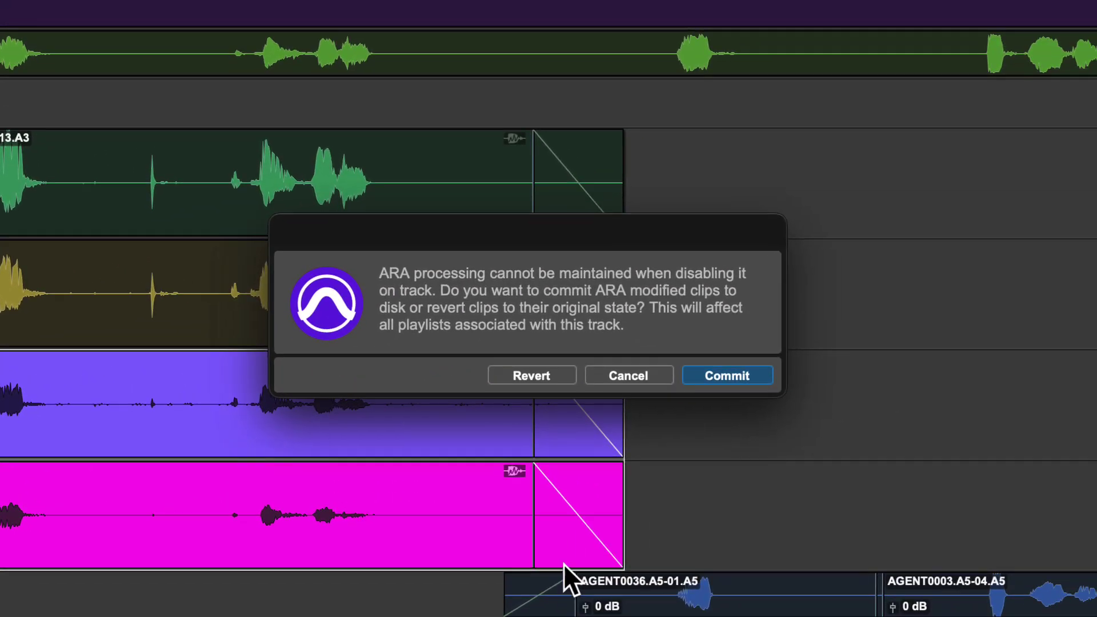
{"action": "left_click", "coordinate": [525, 382]}
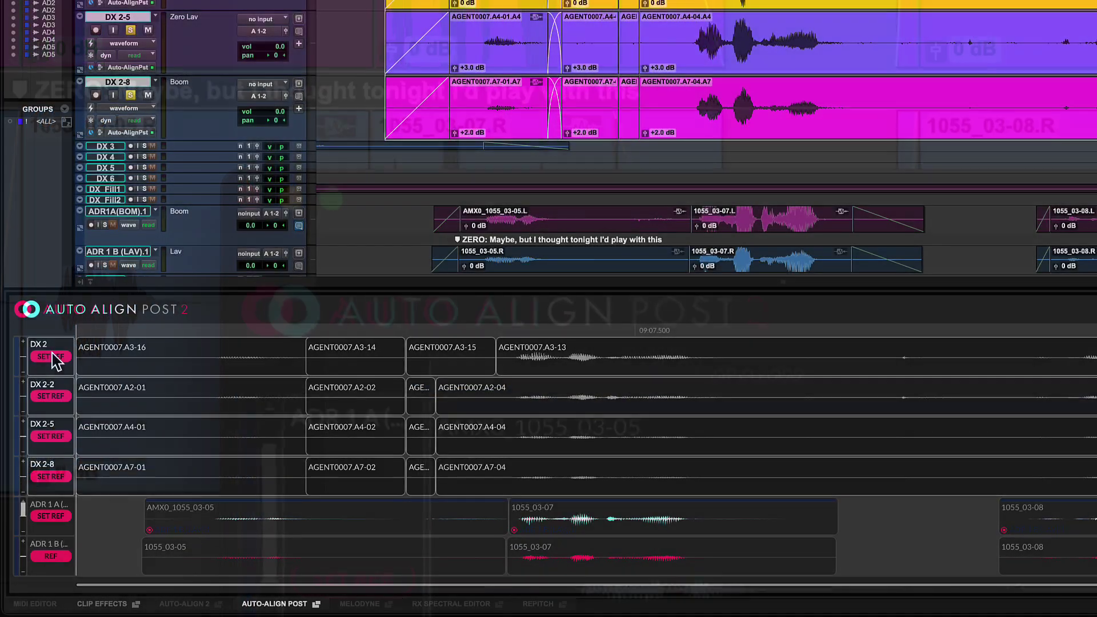
Make DX 2 the reference track in the Auto-Align Post panel
{"action": "left_click", "coordinate": [51, 356]}
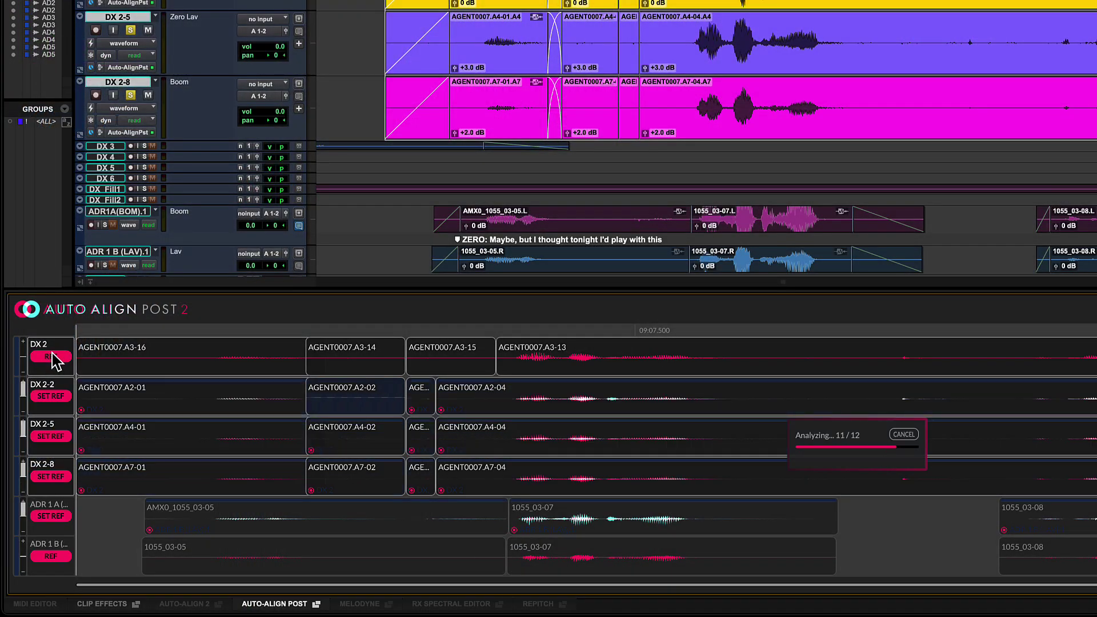